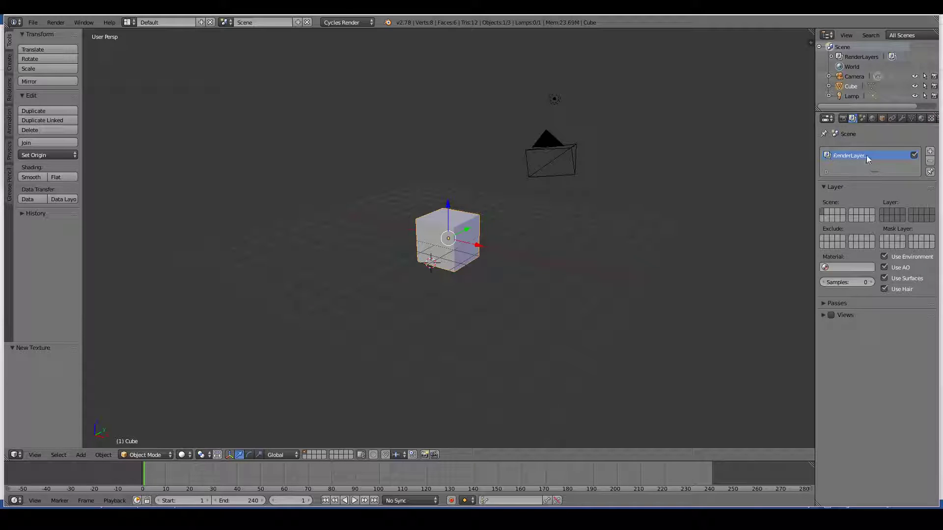
- Add a UV sphere and move it to the right of the cube
key("shift+a")
mouse_move(604, 287)
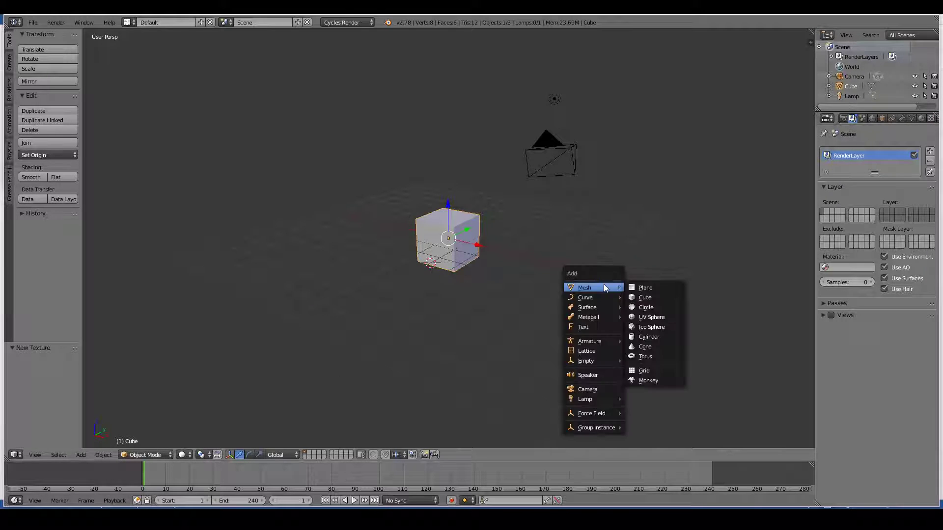
left_click(655, 316)
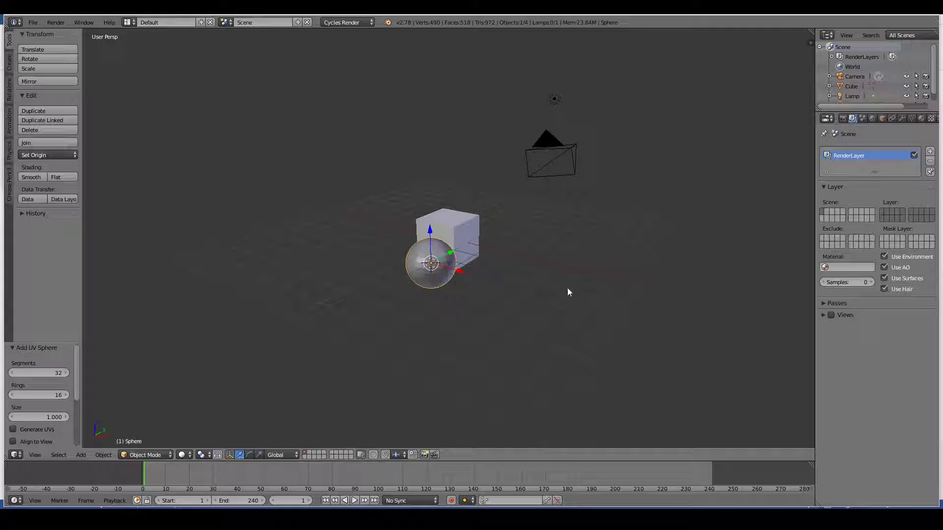
right_click_drag(445, 284, 568, 271)
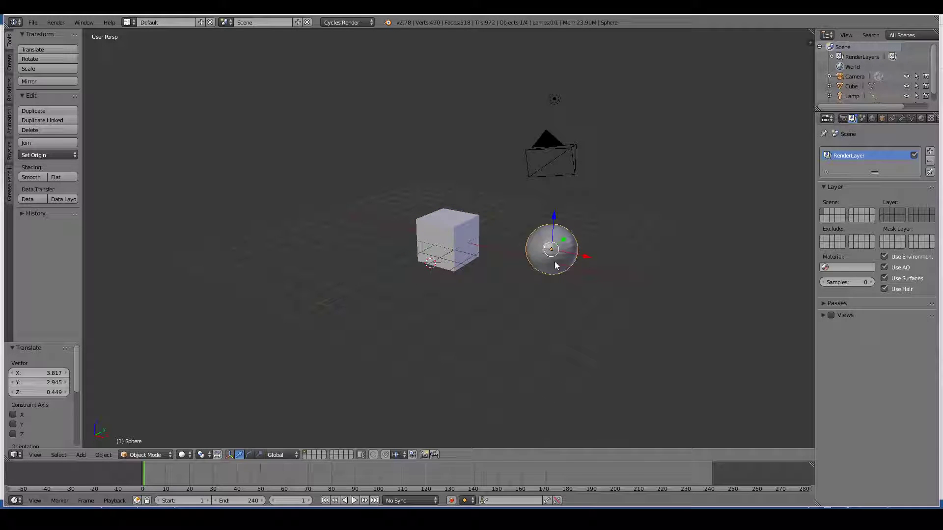
- Add an icosphere and move it up and to the left of the cube
key("shift+a")
mouse_move(554, 261)
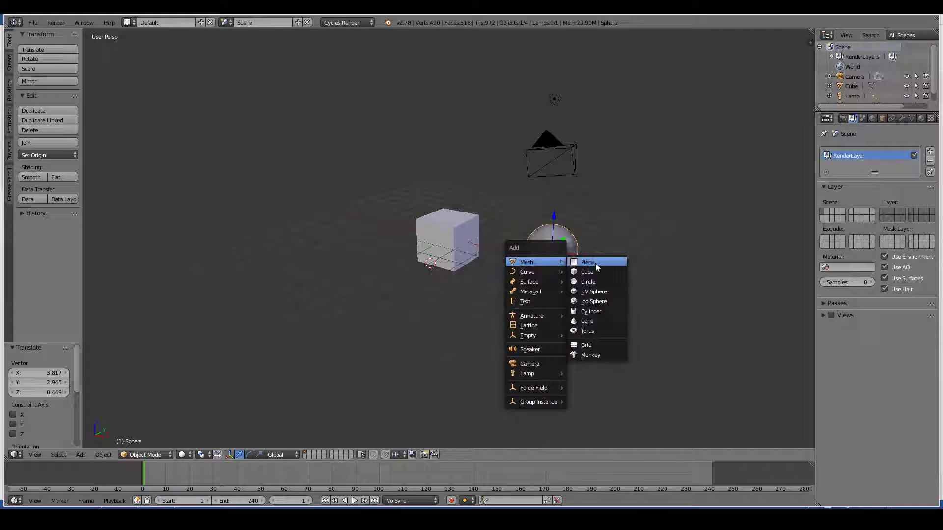
left_click(590, 301)
right_click_drag(432, 283, 301, 188)
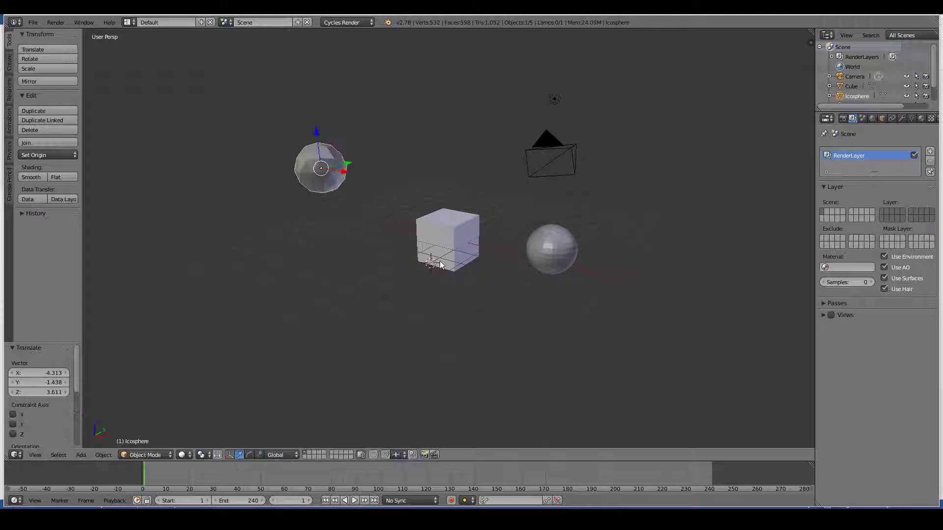
- Add a cylinder and place it to the left of the cube
key("shift+a")
mouse_move(497, 266)
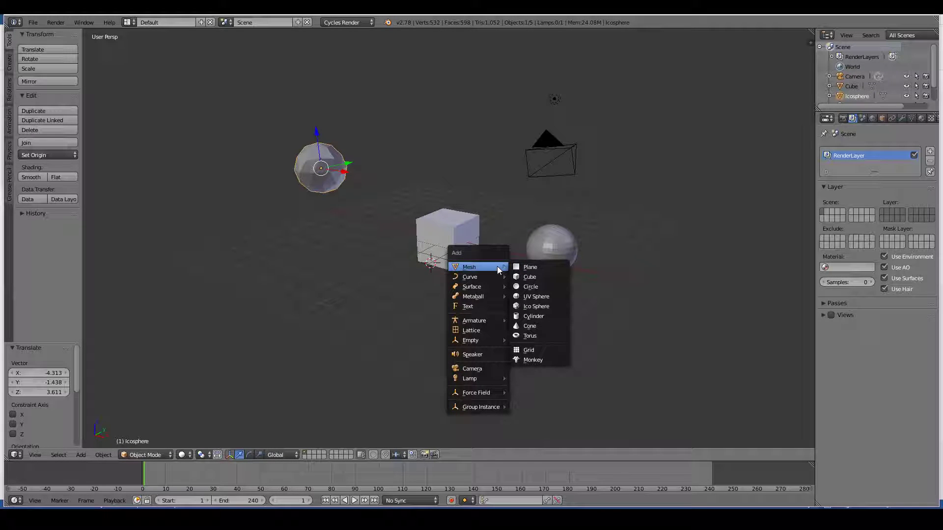
left_click(533, 317)
right_click_drag(481, 293, 376, 288)
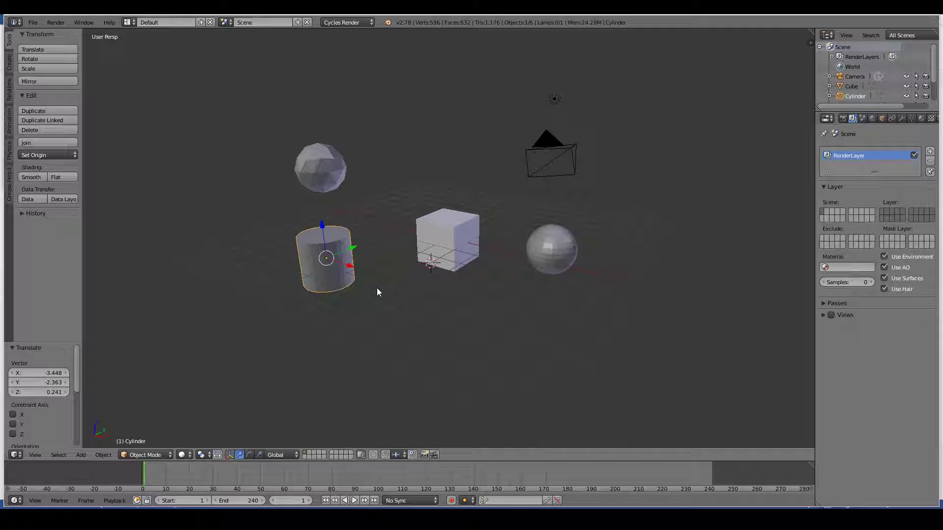
- Move the UV sphere to layer 2 and the cylinder to another layer
right_click(551, 253)
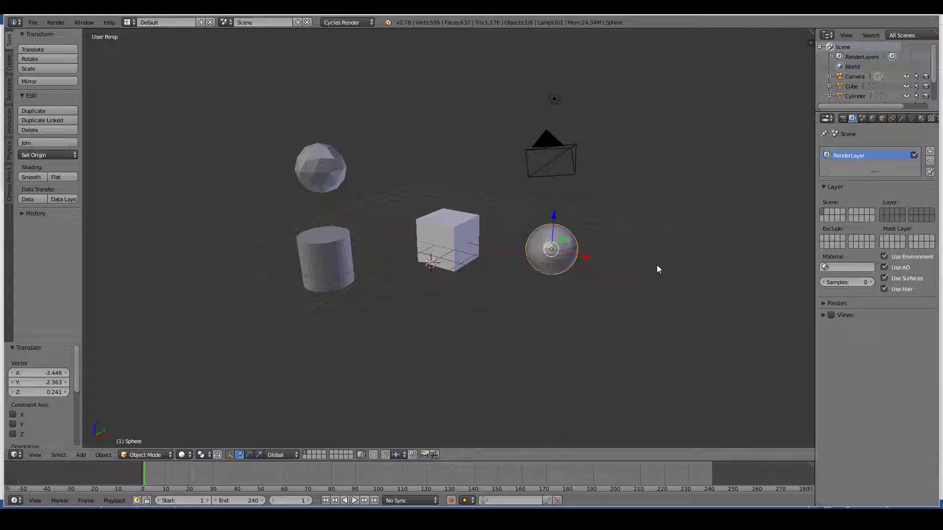
key("m")
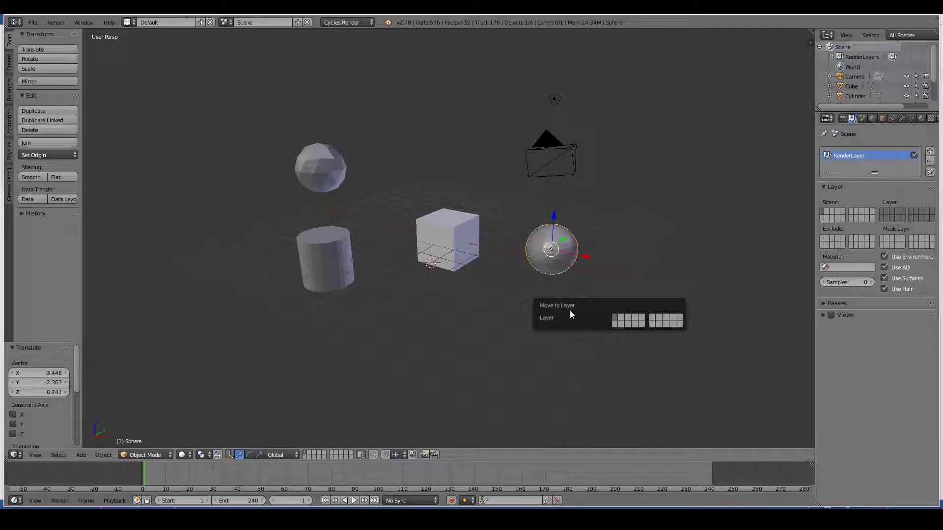
left_click(619, 318)
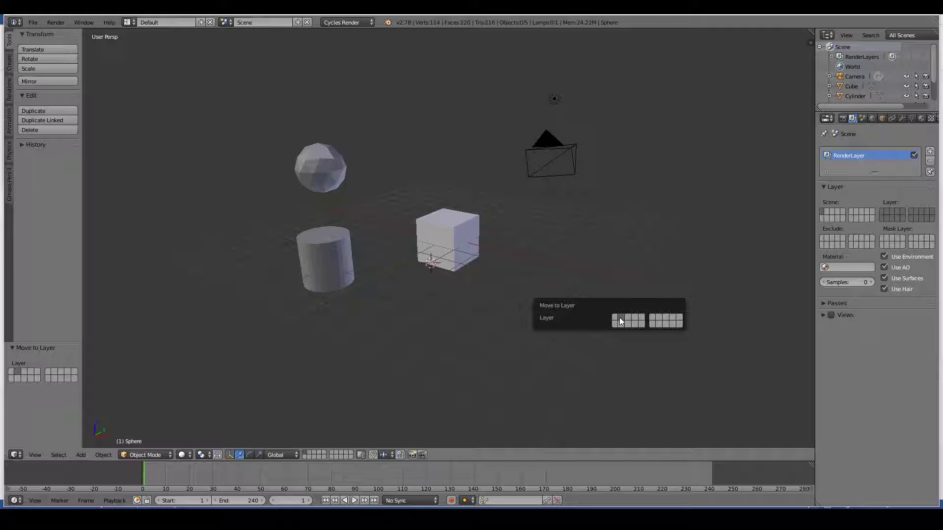
right_click(328, 256)
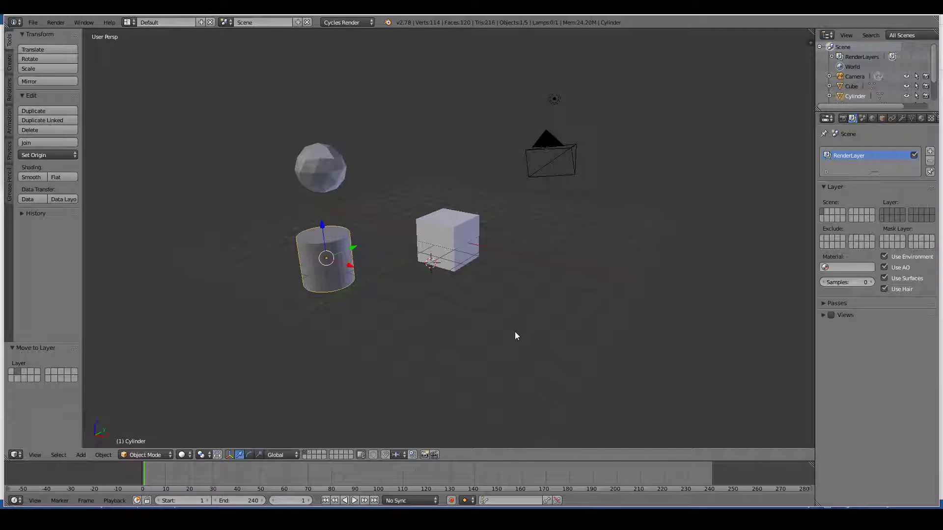
key("m")
left_click(621, 342)
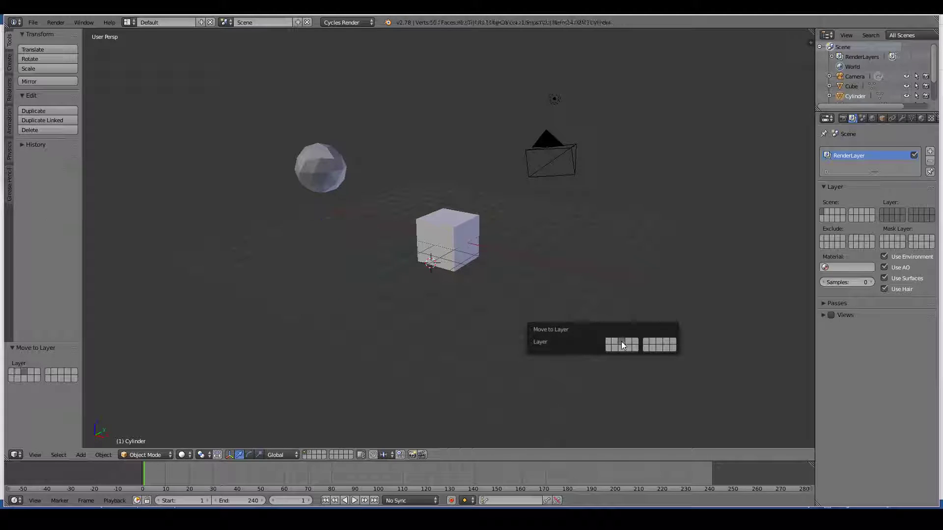
- Move the icosphere to its own layer and display only that layer
right_click(332, 164)
key("m")
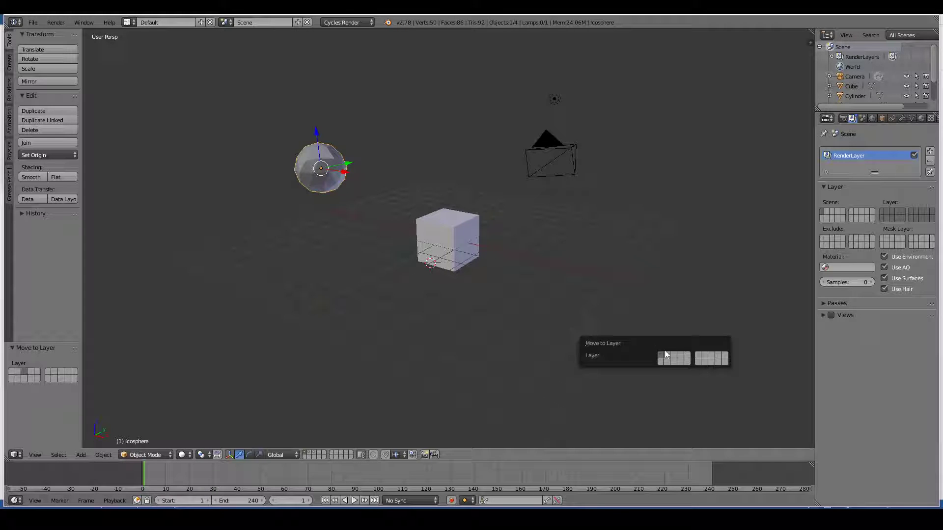
left_click(678, 356)
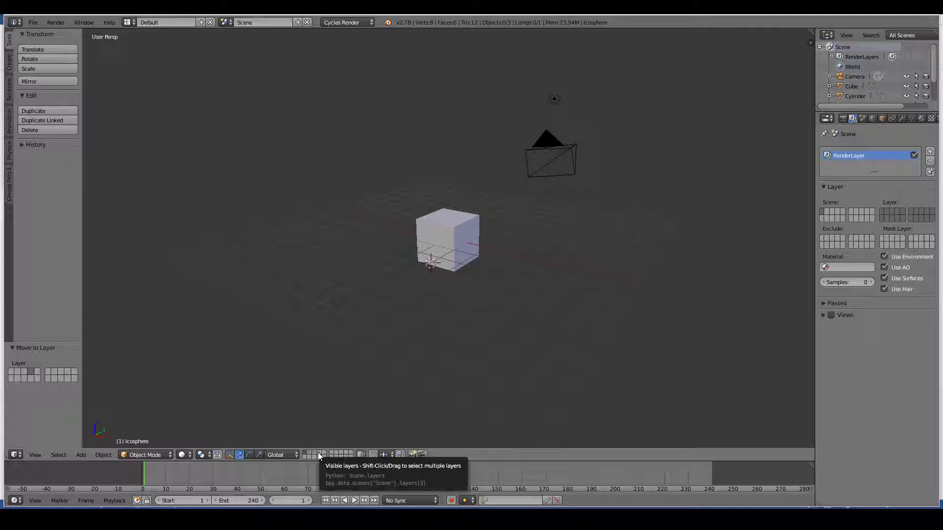
left_click(318, 454)
- Check each scene layer's contents in turn, ending back on the cube's layer
left_click(319, 454)
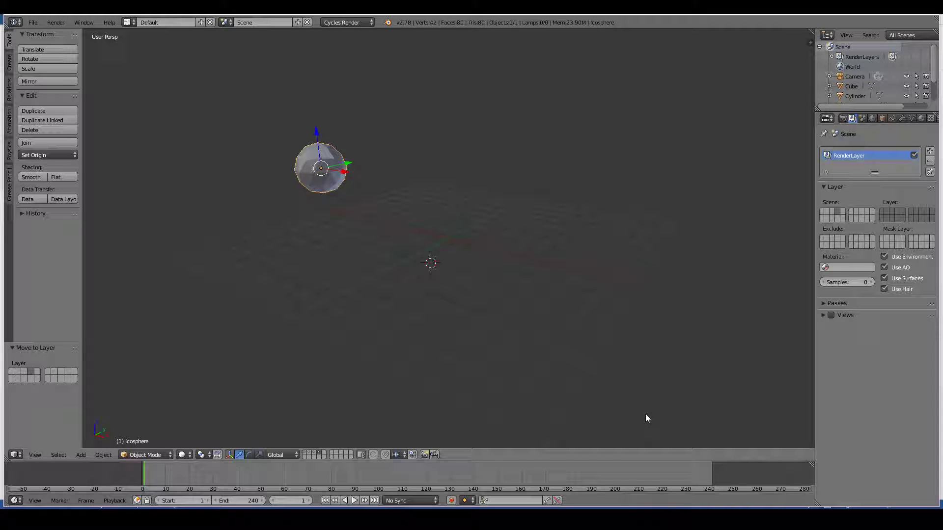
left_click(826, 212)
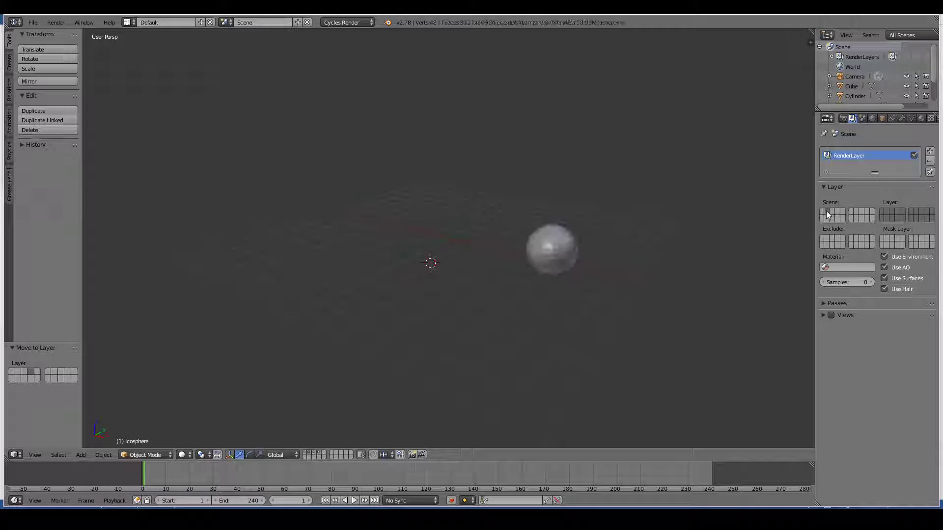
left_click(826, 211)
left_click(832, 211)
left_click(826, 211)
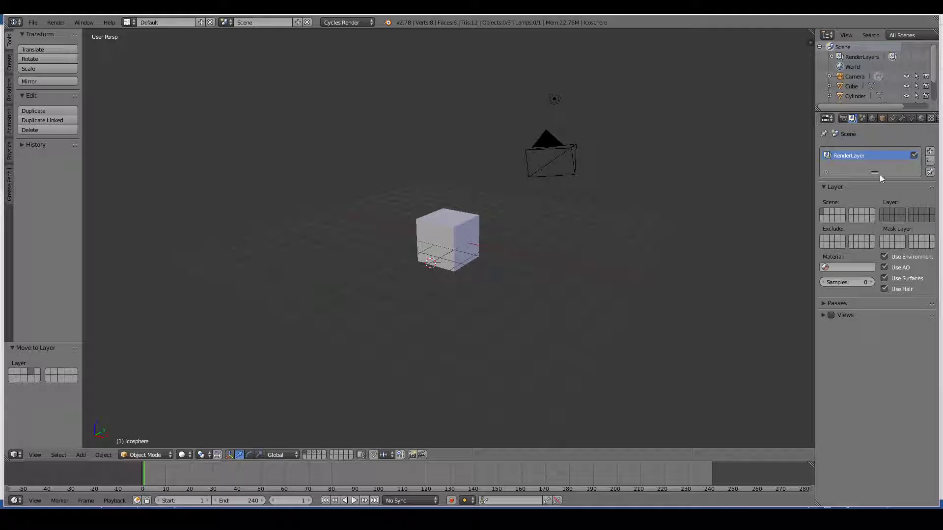
- Add a render layer named 'First 2 layers' and set its included scene layers
left_click_drag(876, 174, 873, 202)
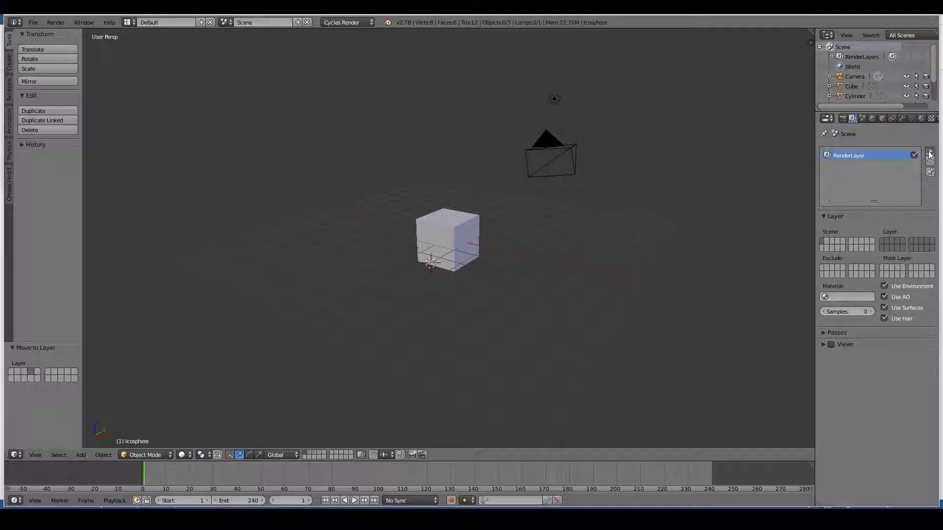
left_click(929, 151)
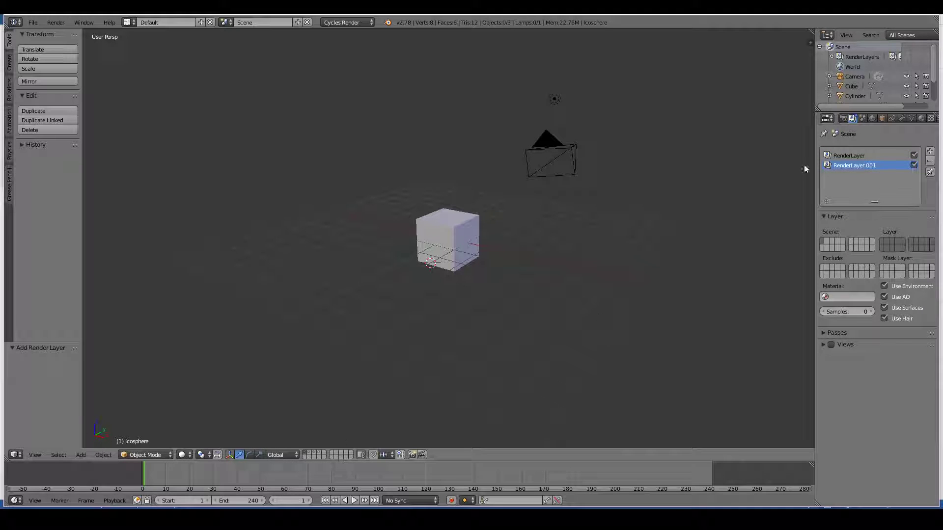
double_click(859, 164)
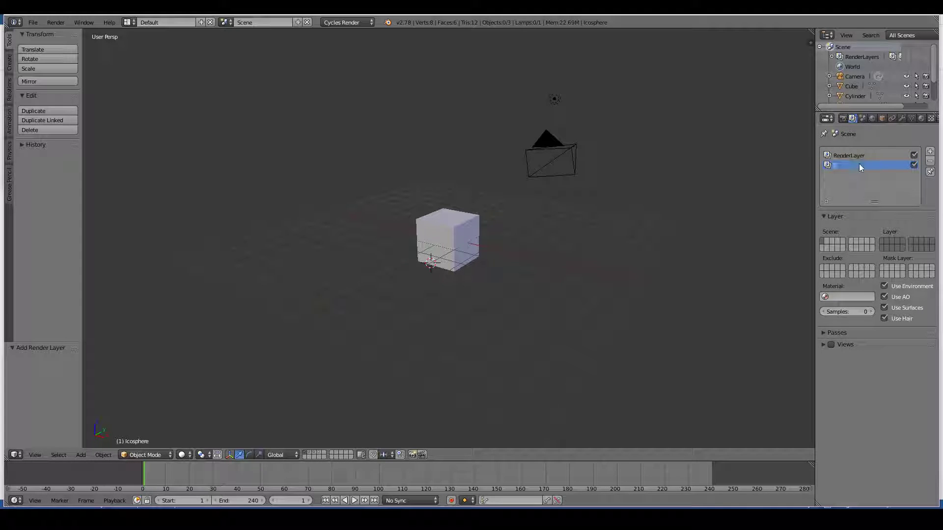
type("First 2 layers")
left_click(883, 243)
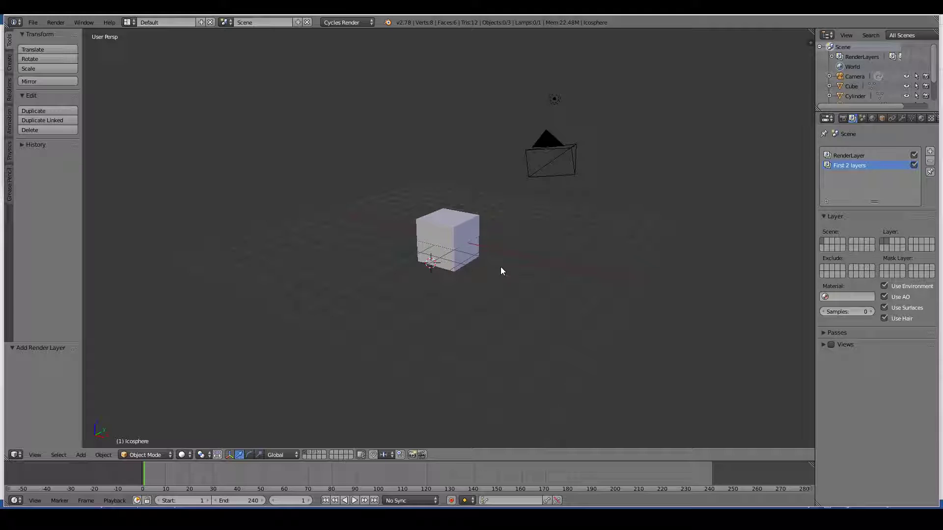
- Show all scene layers and do a test render with F12
key("grave")
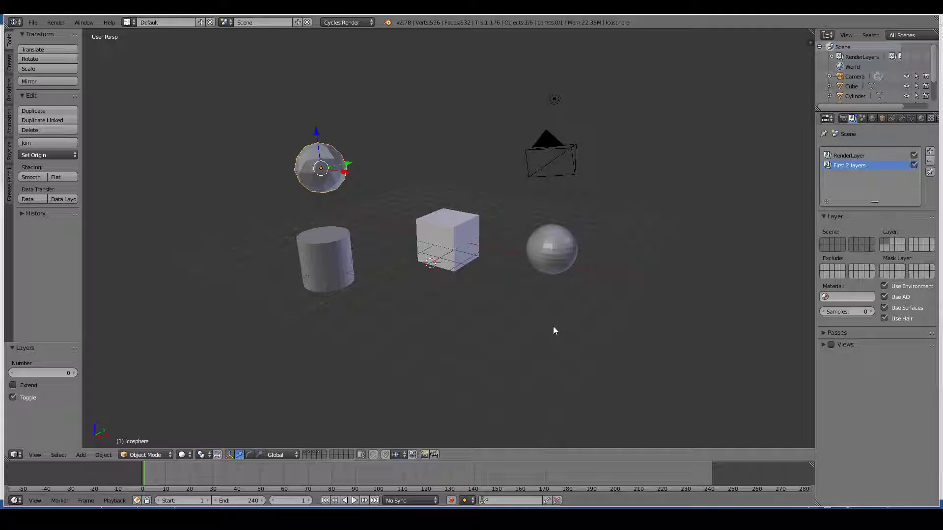
key("F12")
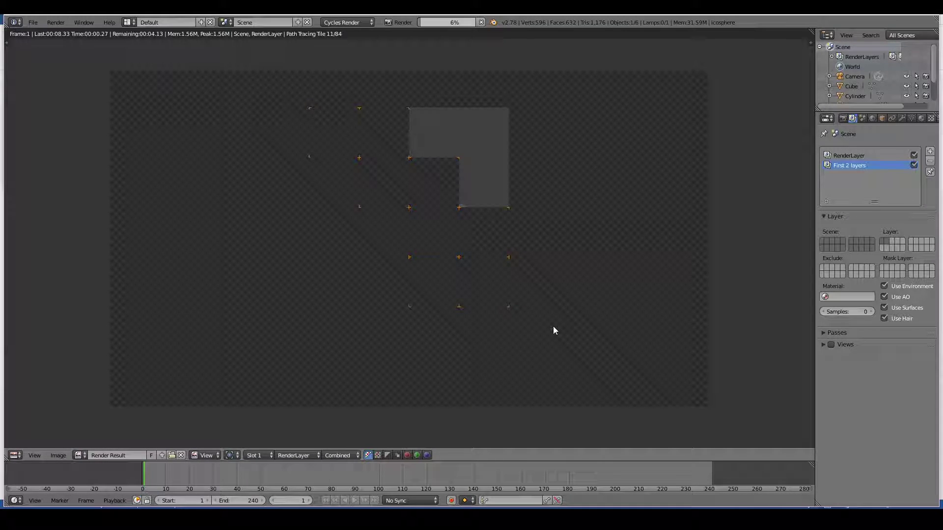
key("Escape")
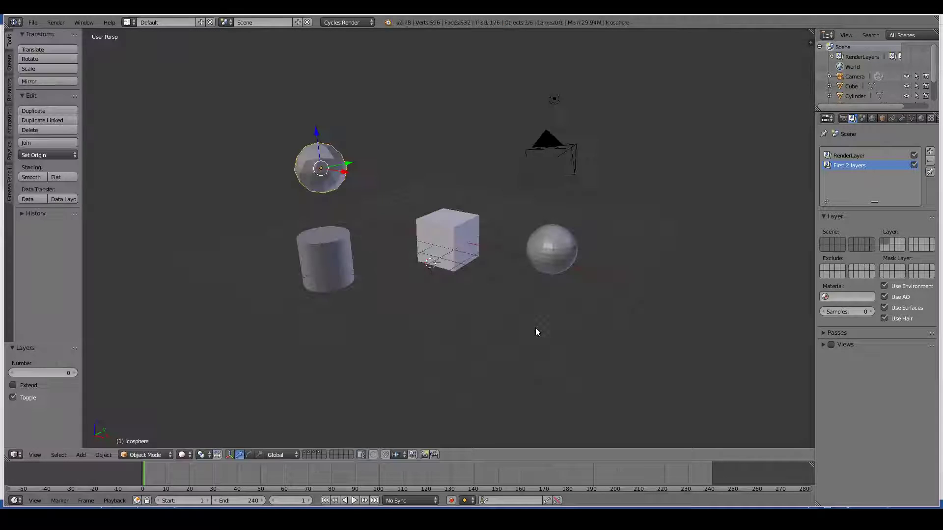
- Select the camera and pull it back along Z until all four objects fit
right_click(580, 151)
middle_click_drag(580, 151, 540, 209)
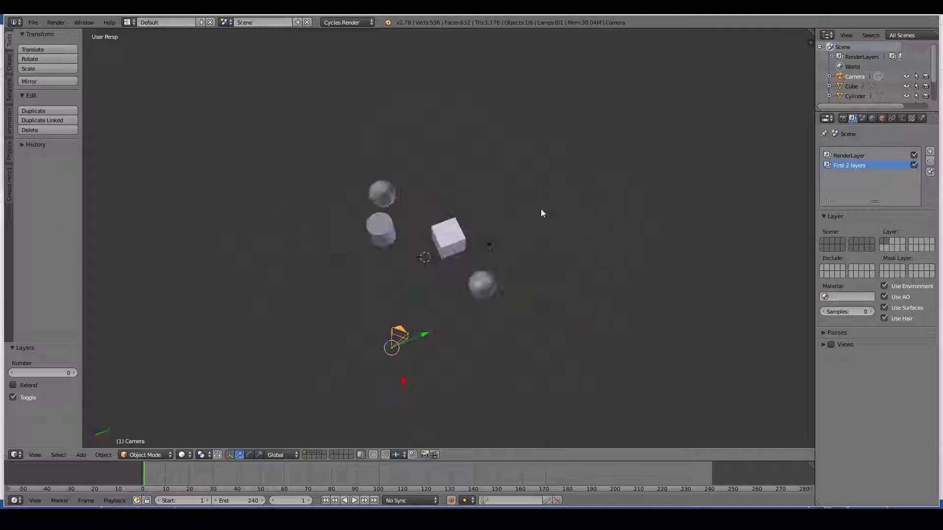
key("KP_0")
key("g")
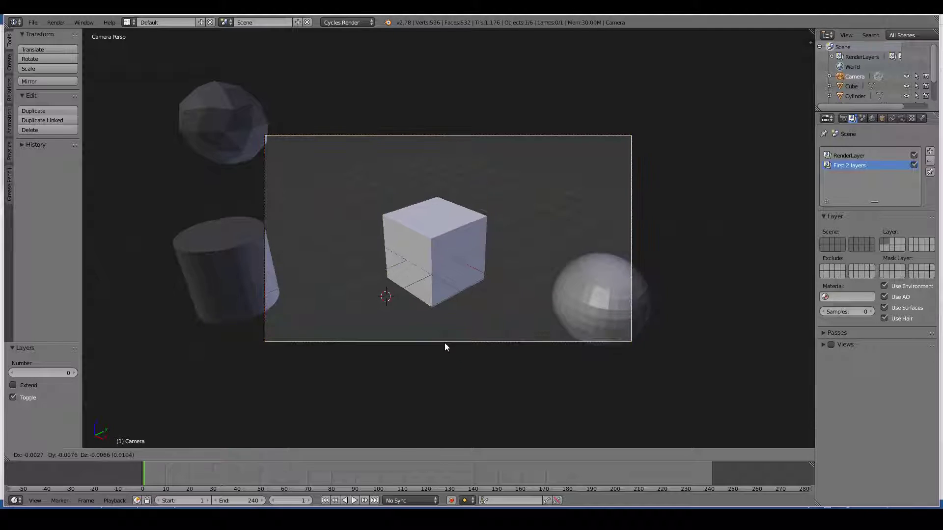
key("z")
left_click(451, 42)
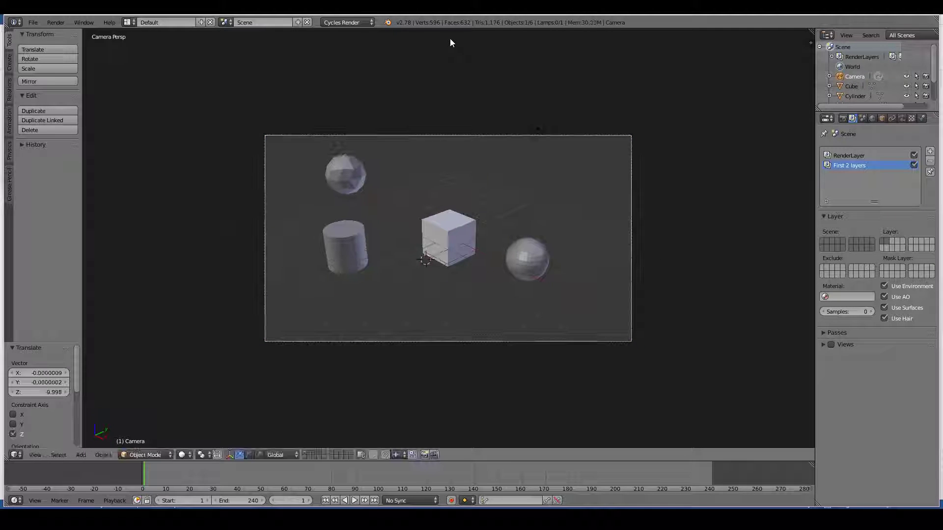
- Render the four-object camera view, close it, and select the original RenderLayer
key("F12")
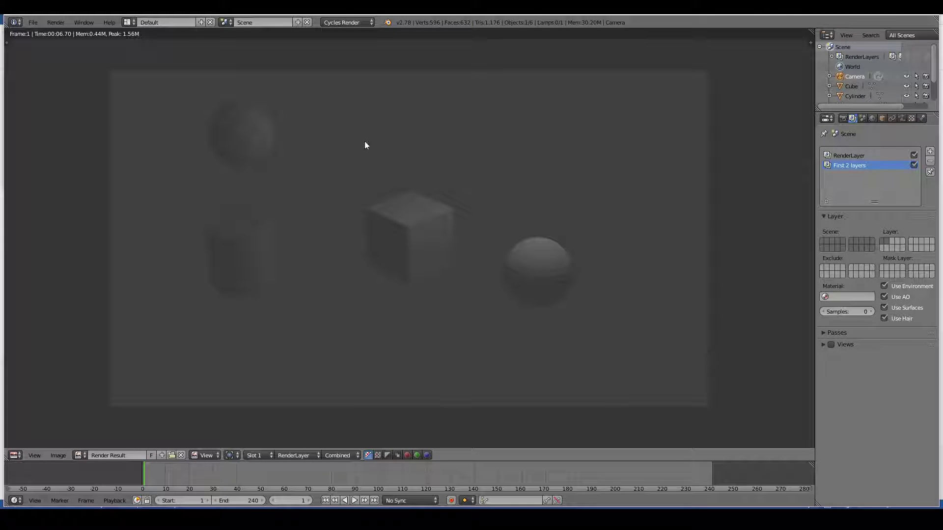
key("Escape")
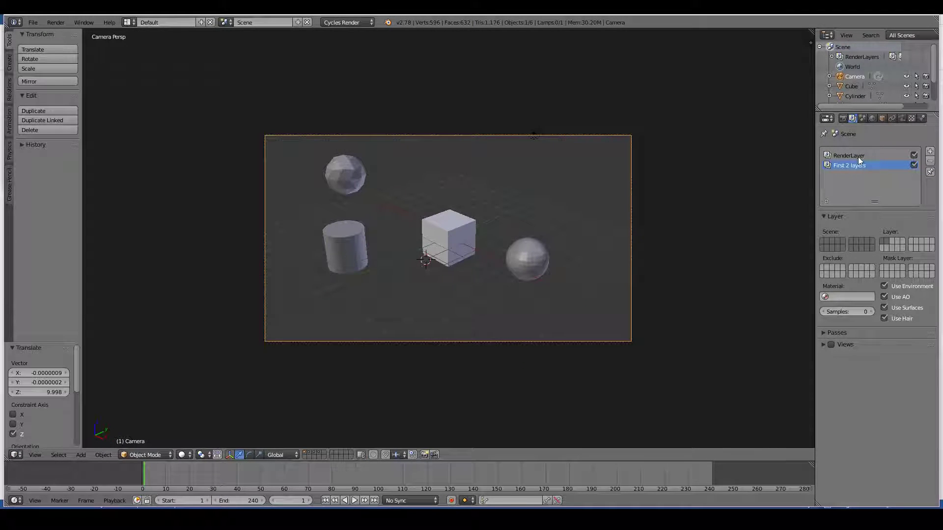
left_click(855, 155)
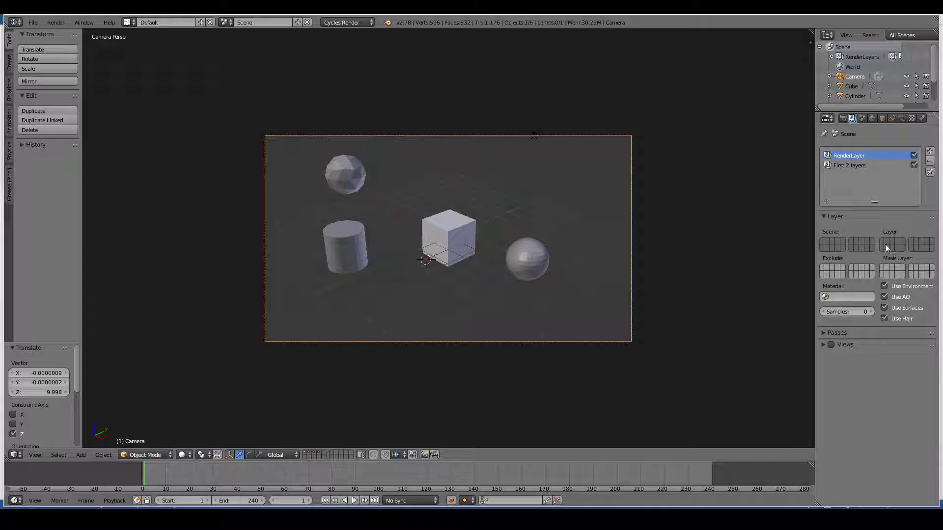
- Disable RenderLayer and render, showing only the cube and UV sphere from 'First 2 layers'
left_click(914, 156)
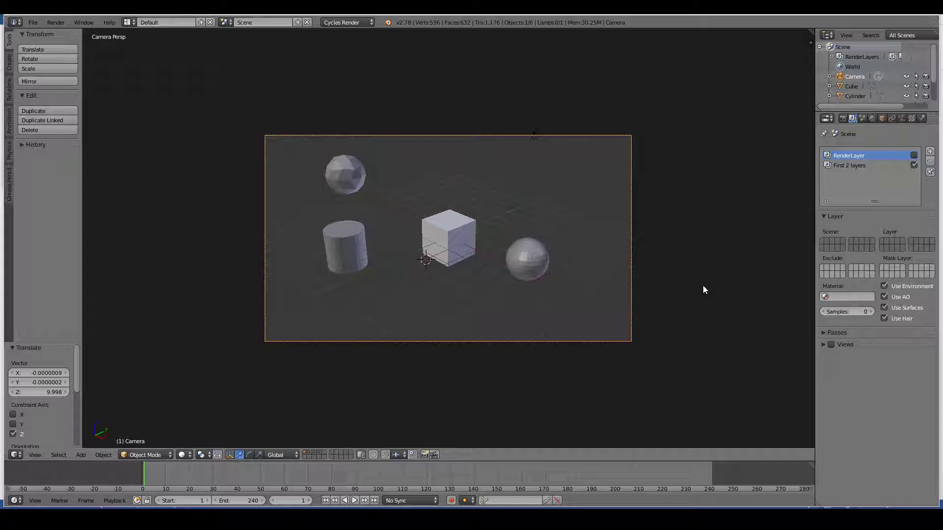
key("F12")
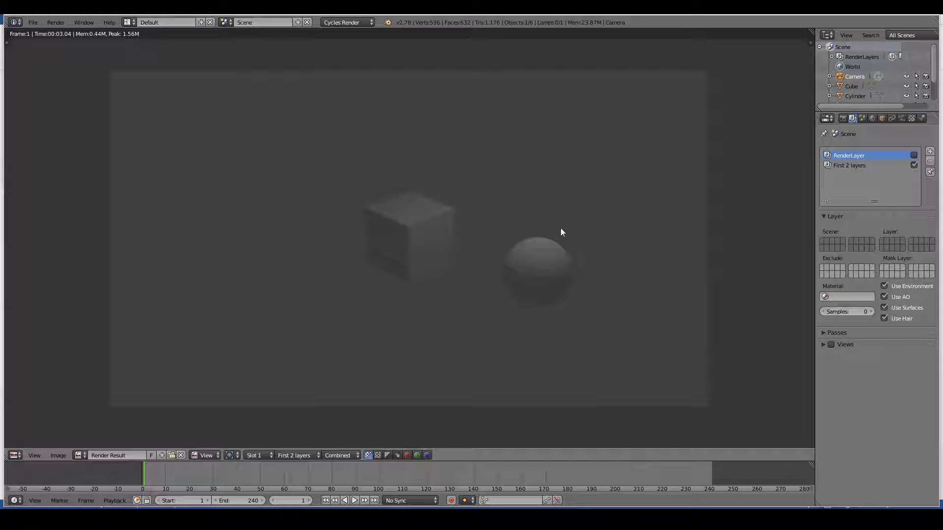
key("Escape")
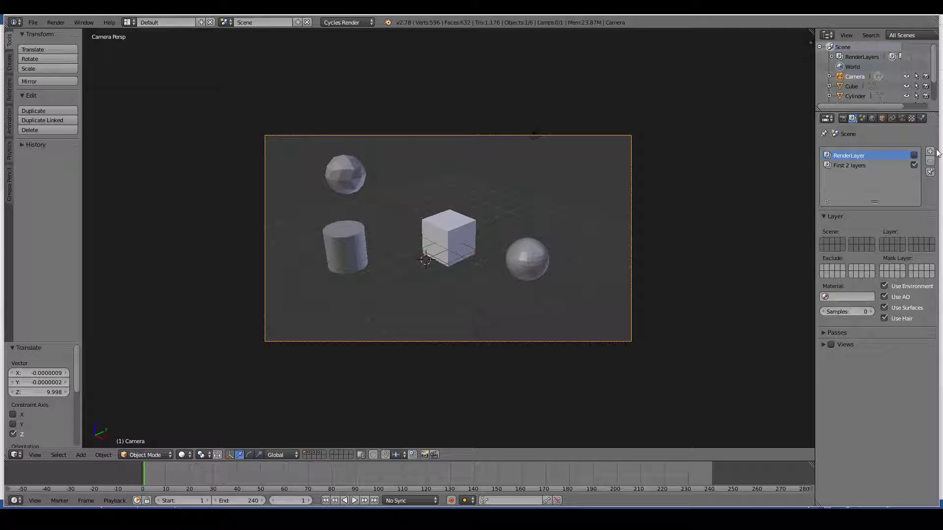
- Add a render layer named 'Last 2 layers' covering the other scene layers, then render
left_click(929, 151)
double_click(853, 176)
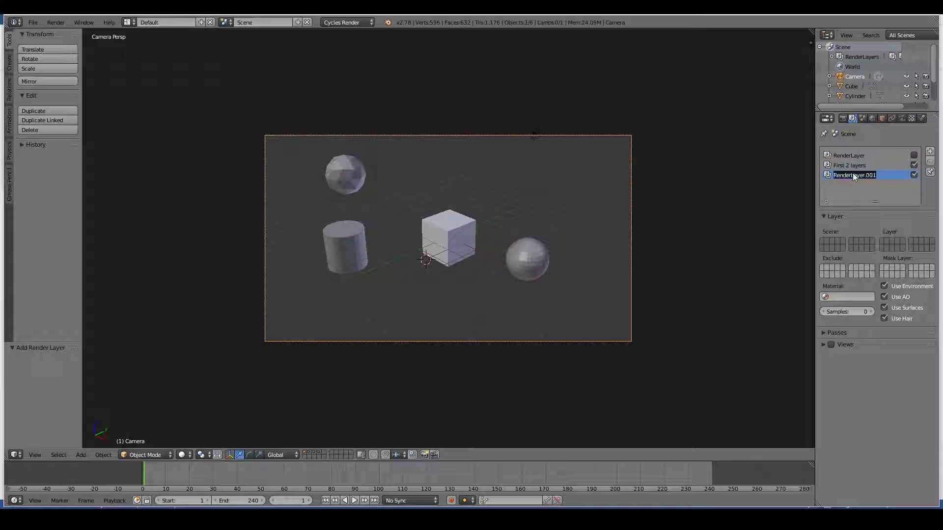
type("Last")
key("Return")
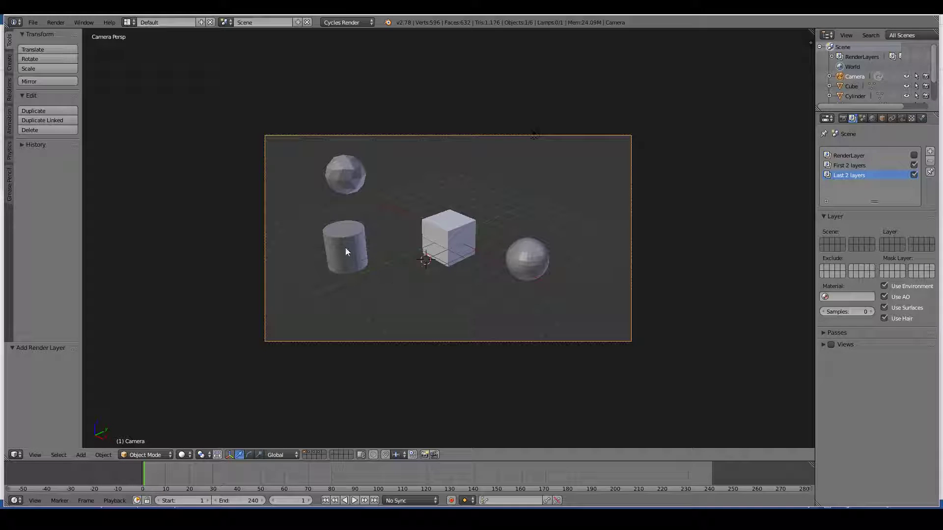
left_click(894, 240)
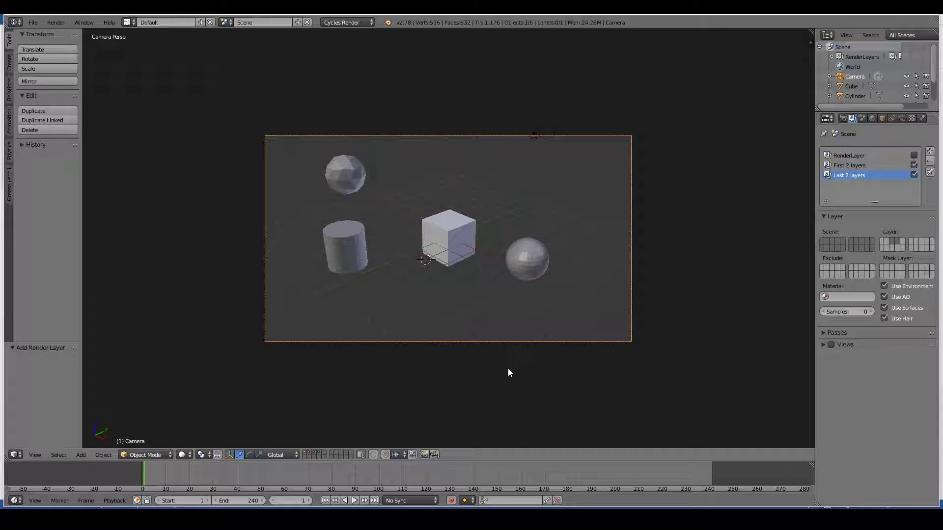
key("F12")
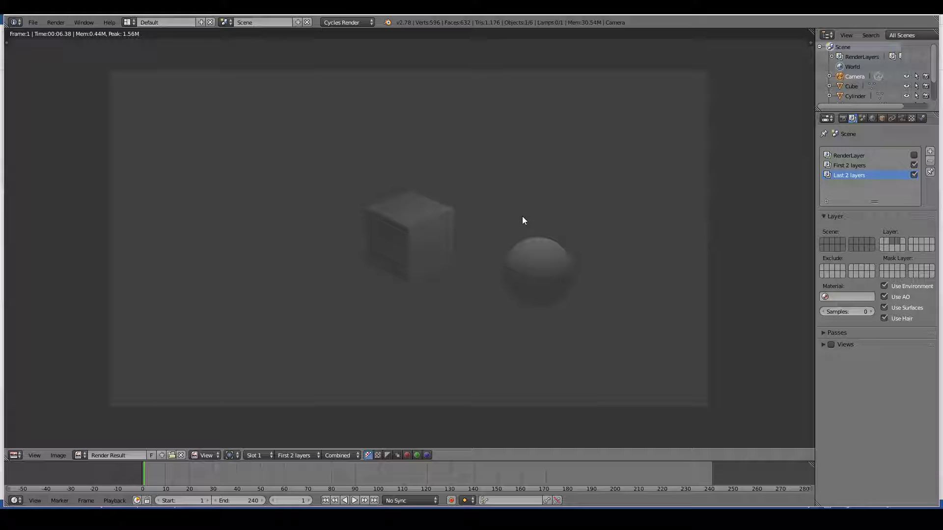
- Toggle the render result's Layer dropdown between the 'First 2 layers' and 'Last 2 layers' outputs
left_click(299, 454)
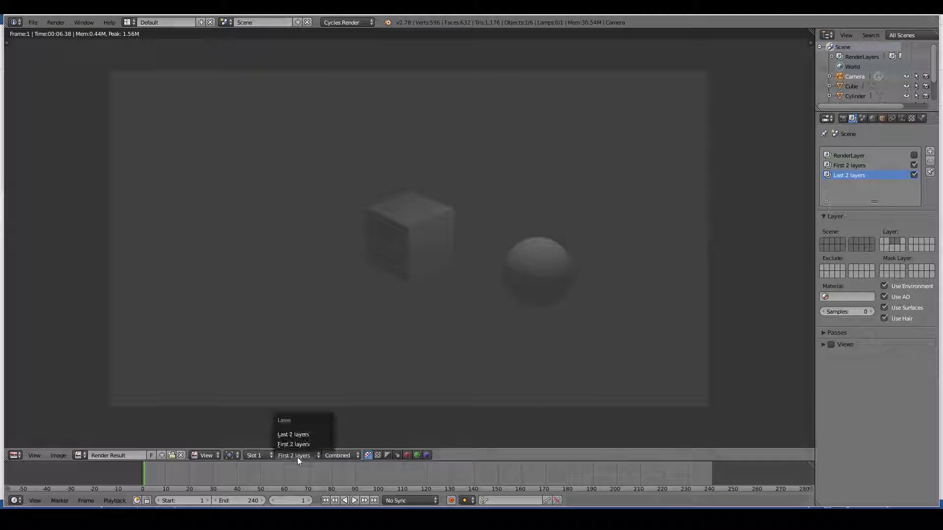
left_click(297, 457)
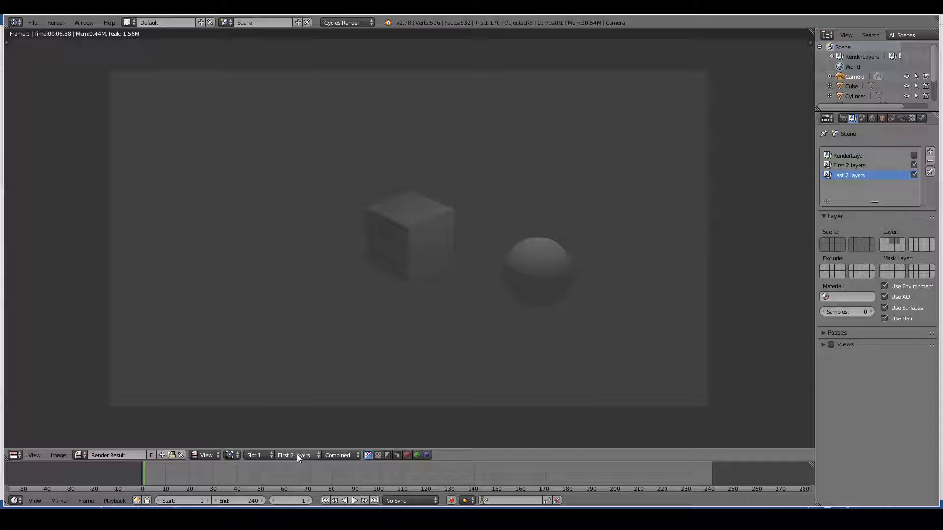
left_click(297, 455)
left_click(284, 444)
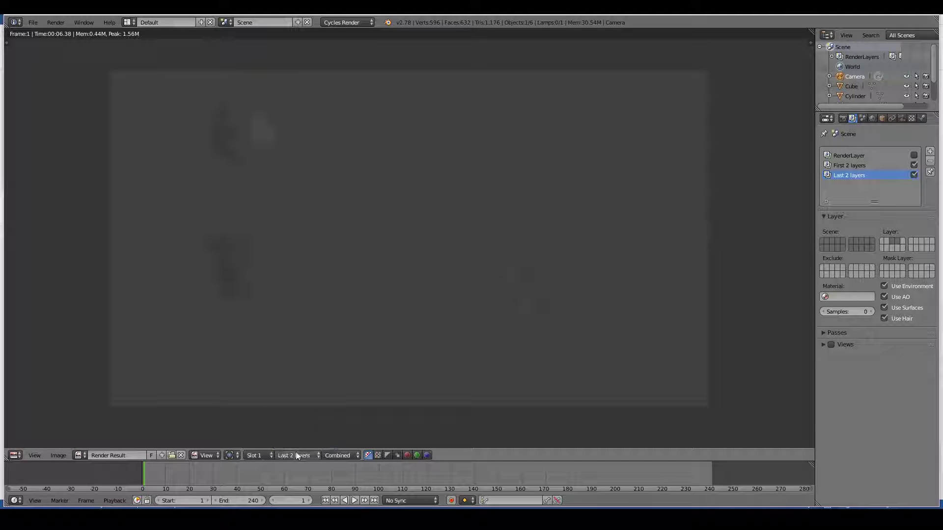
left_click(296, 455)
left_click(296, 444)
left_click(297, 456)
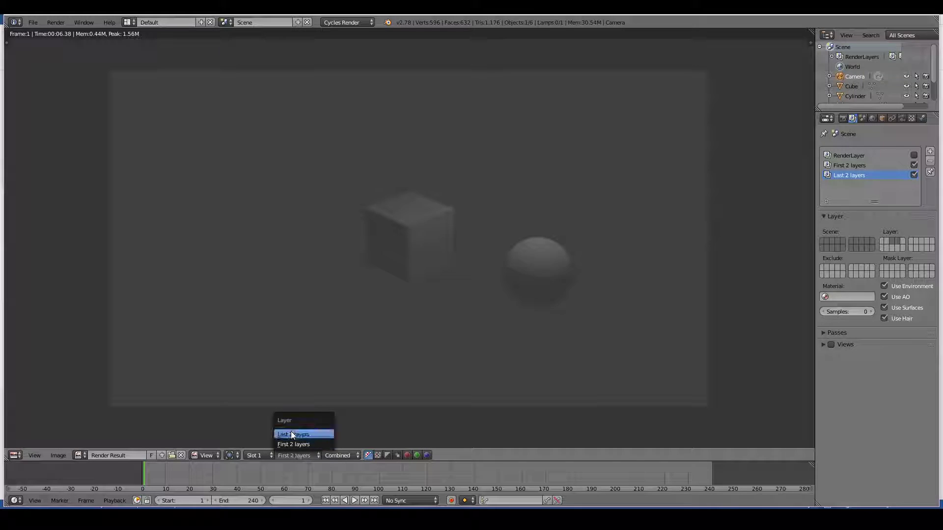
- View the 'Last 2 layers' result (icosphere, cylinder), then return to 'First 2 layers' (cube, sphere)
left_click(293, 434)
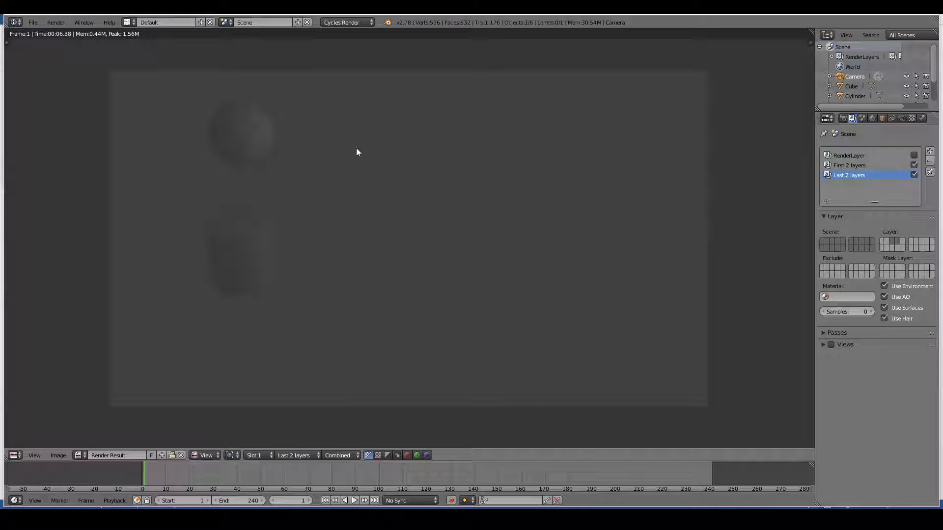
left_click(289, 454)
left_click(288, 445)
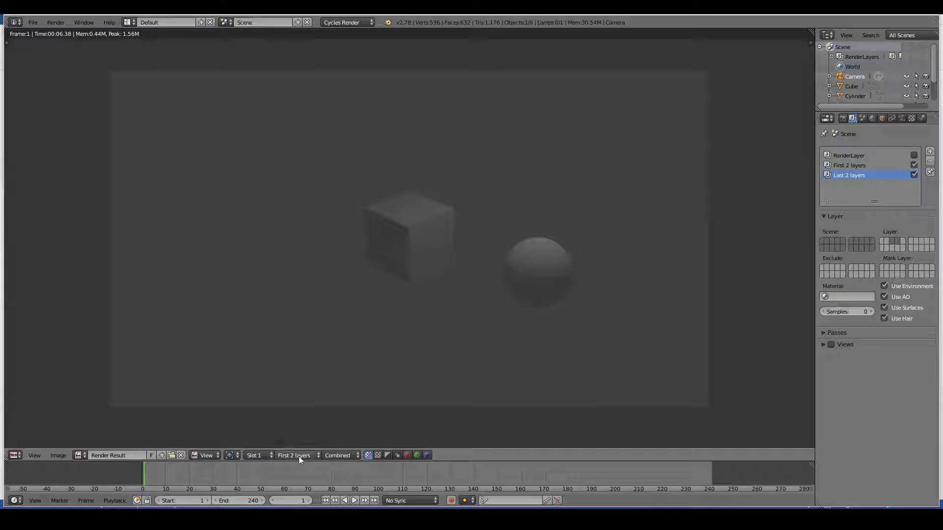
left_click(58, 455)
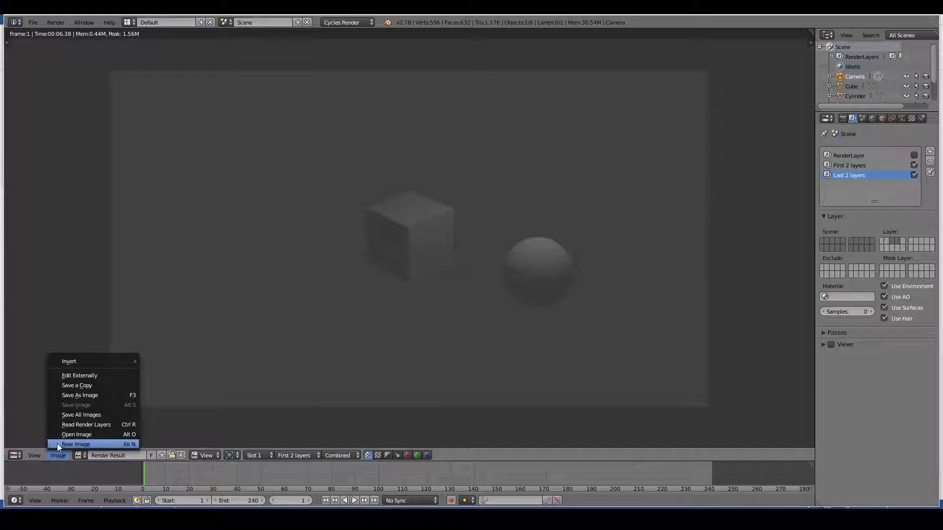
- Open Save As Image for both layer results, cancel each time, and exit the render view
left_click(69, 395)
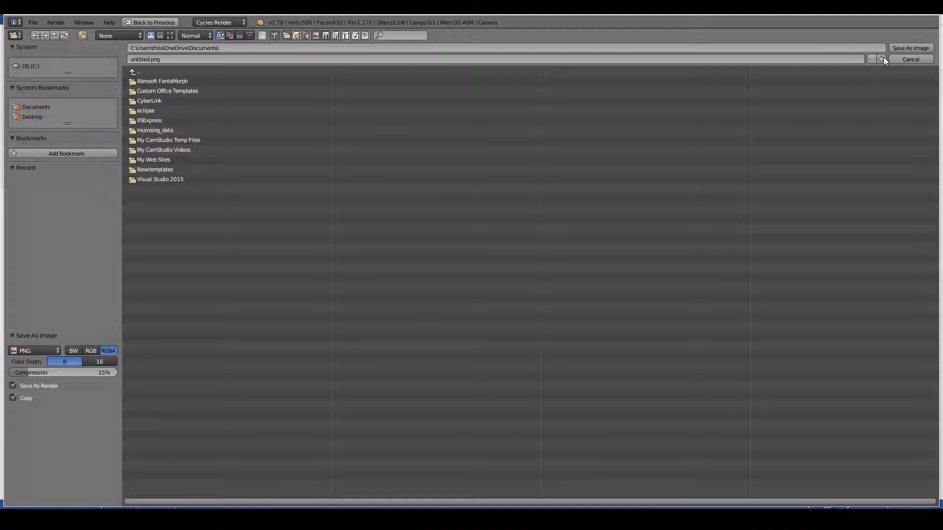
left_click(904, 60)
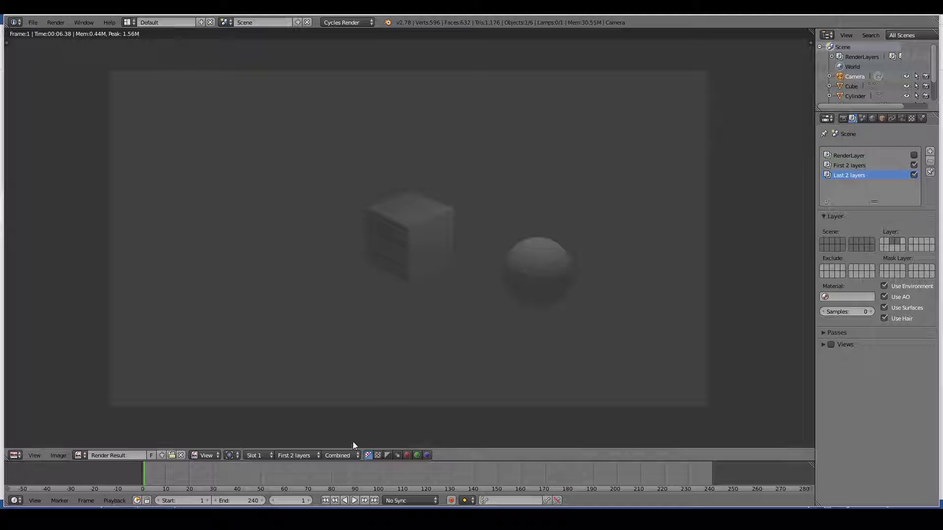
left_click(298, 455)
left_click(292, 434)
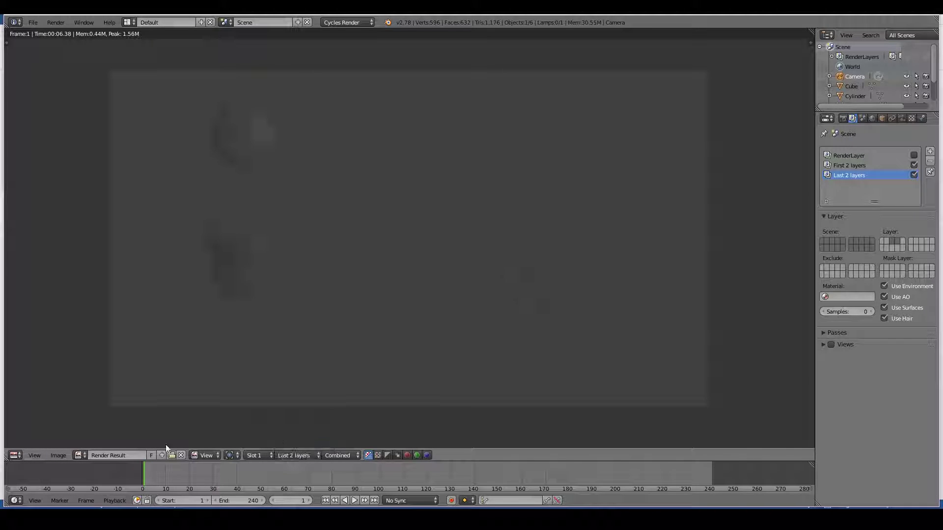
left_click(62, 455)
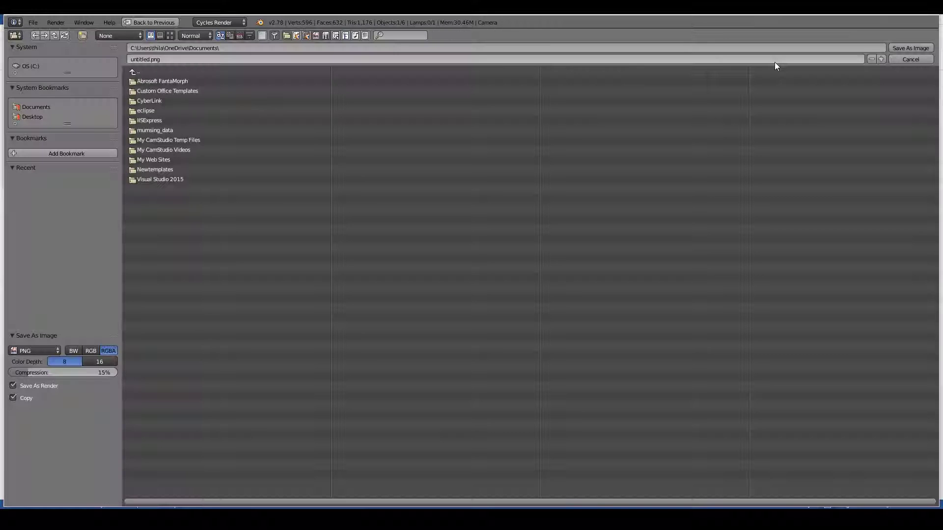
left_click(917, 58)
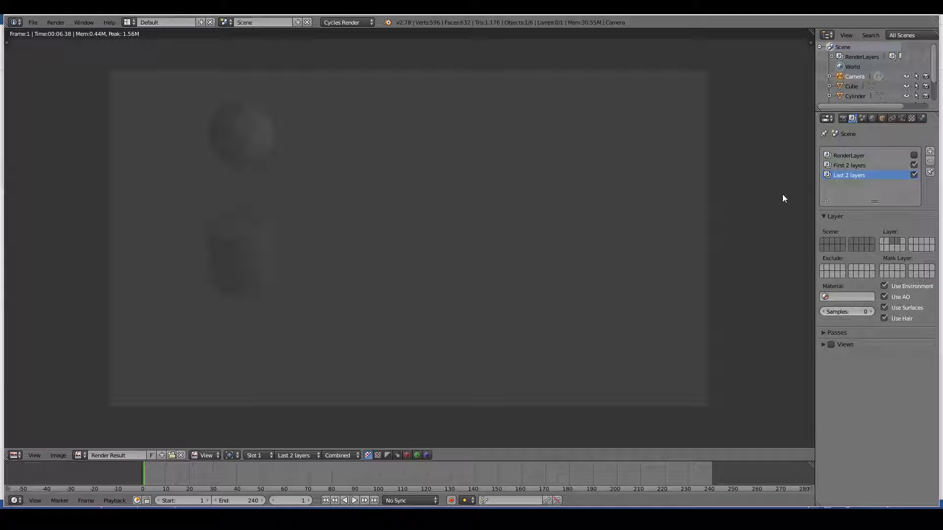
key("Escape")
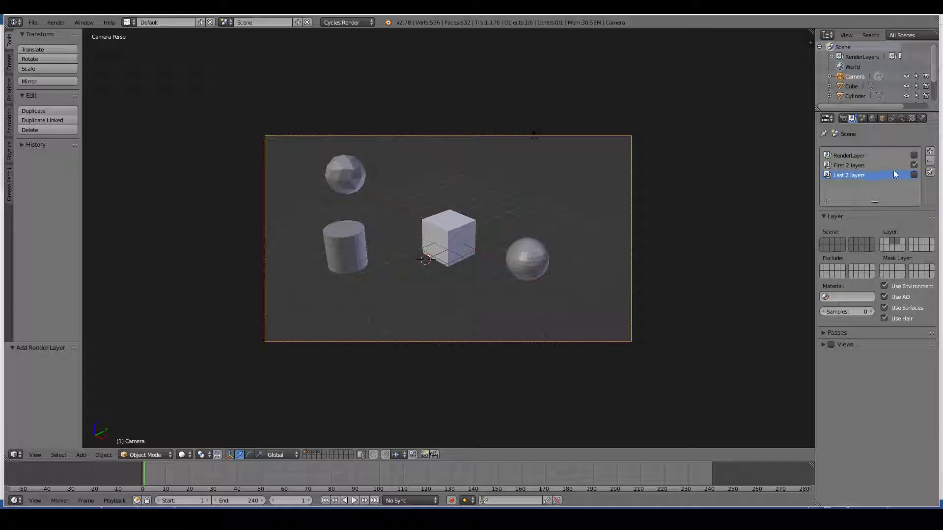
- Disable 'First 2 layers', re-enable RenderLayer and select it for editing
left_click(914, 165)
left_click(913, 155)
left_click(846, 156)
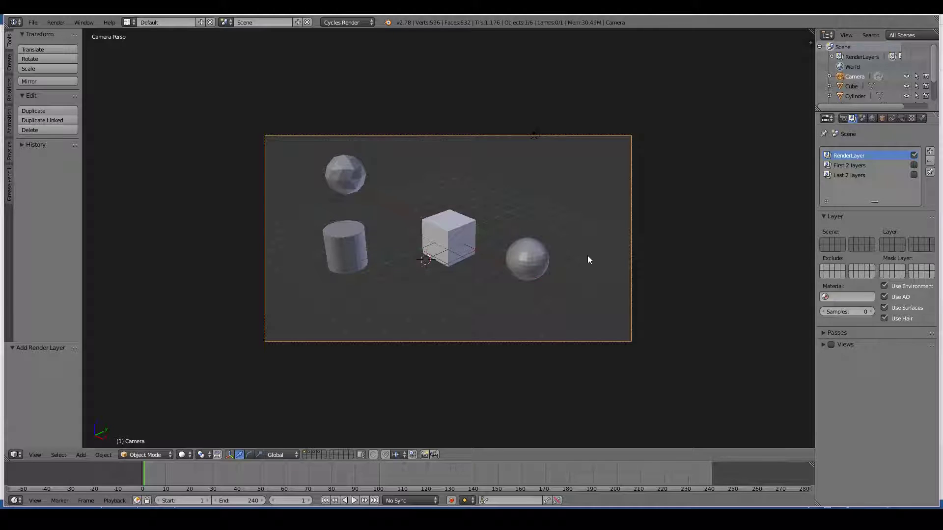
- Exclude the first scene layer from RenderLayer, render it, then show its passes list
left_click(308, 455)
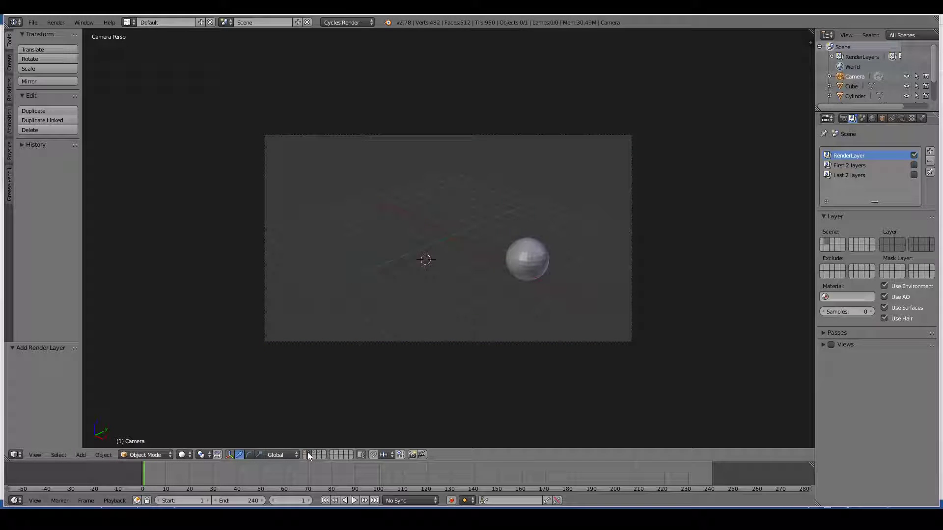
key("grave")
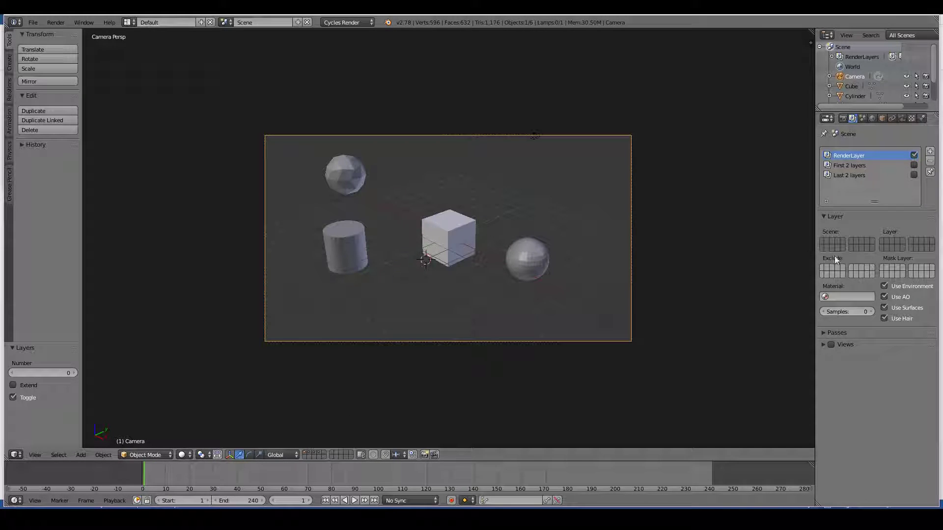
left_click(825, 269)
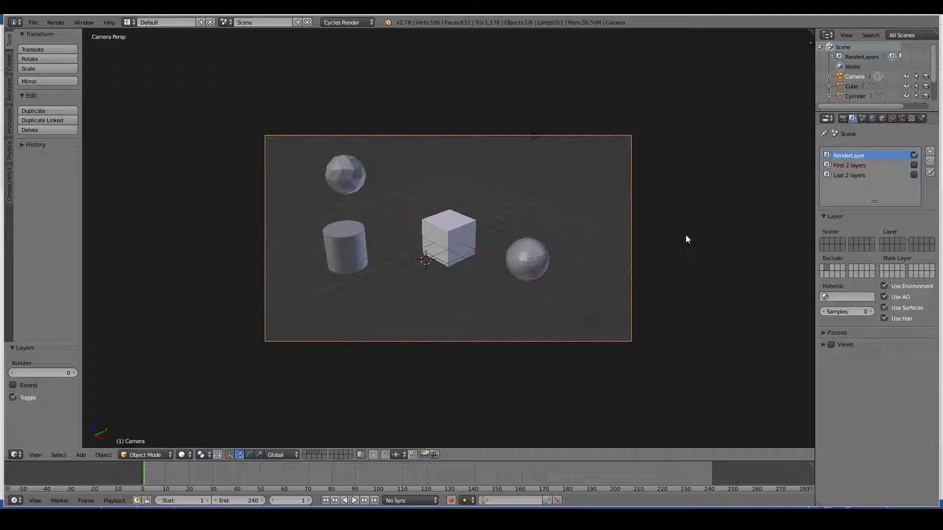
key("F12")
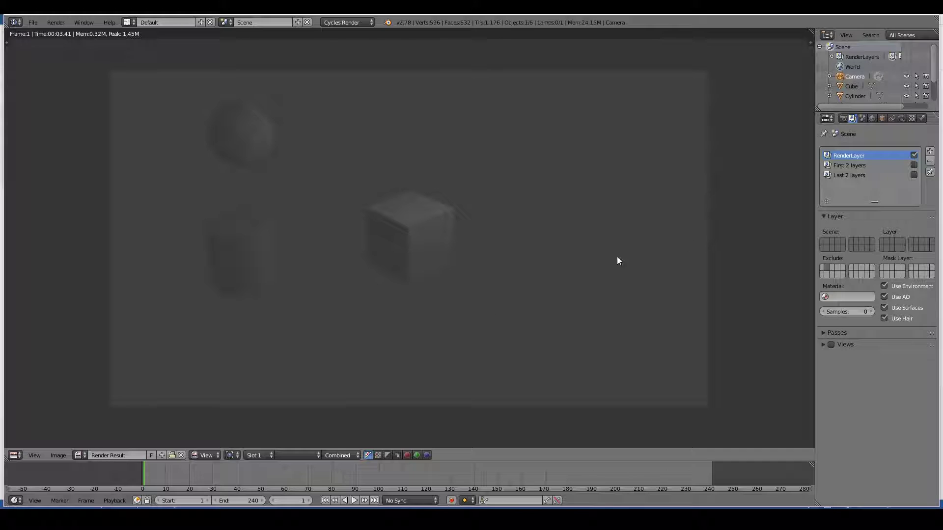
key("Escape")
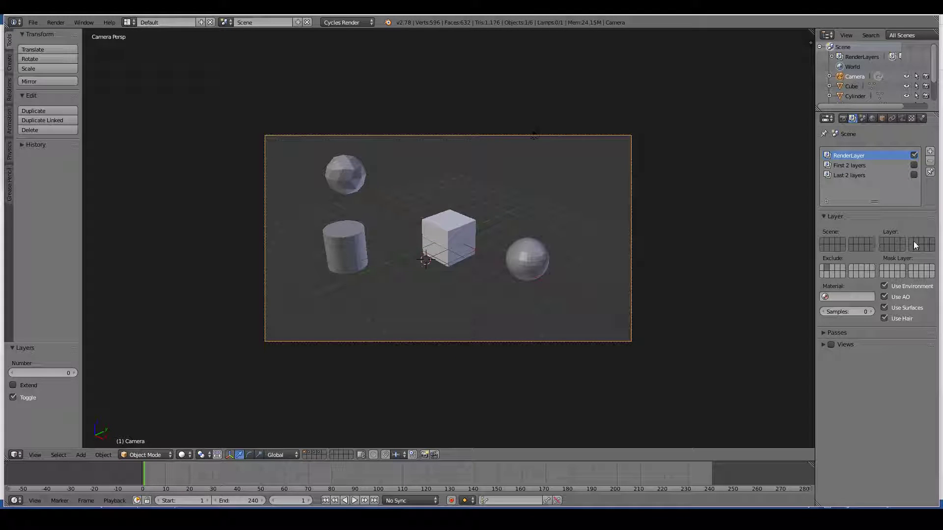
left_click(825, 333)
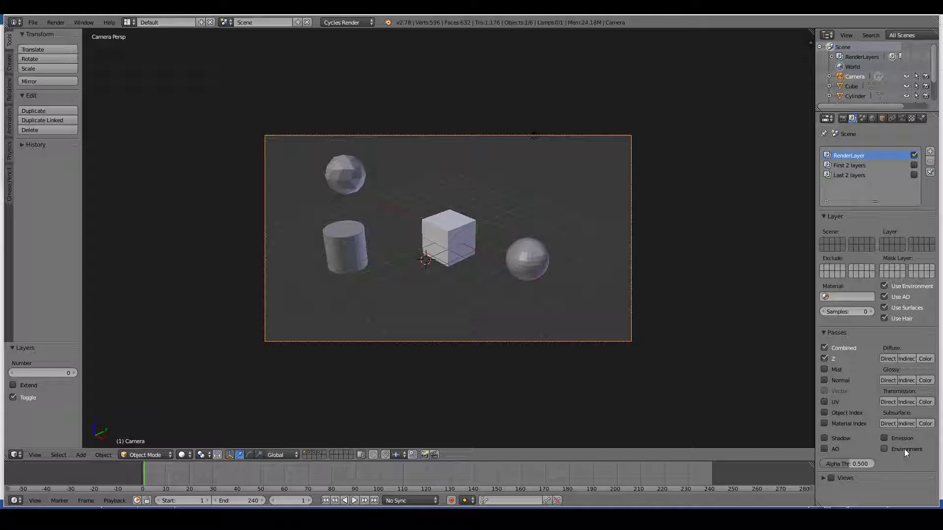
- Collapse the Passes panel for RenderLayer so its render pass list is hidden
left_click(824, 333)
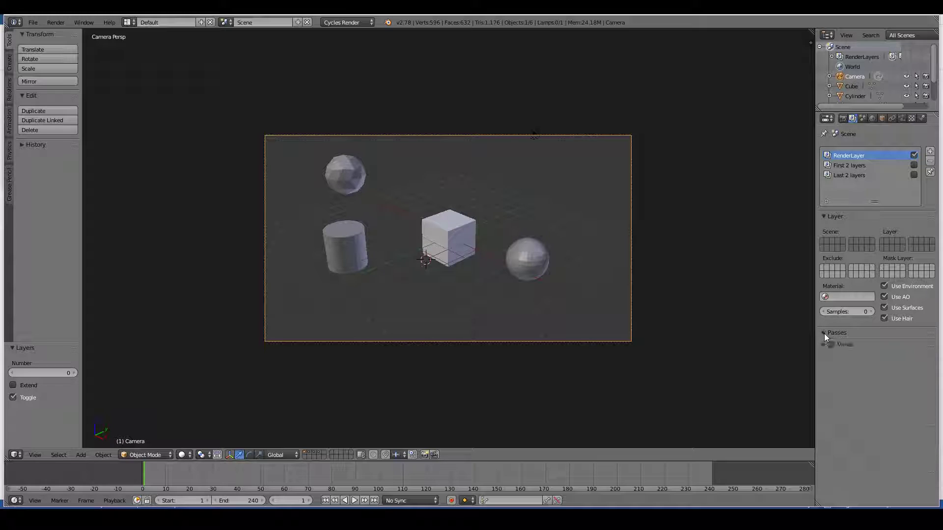